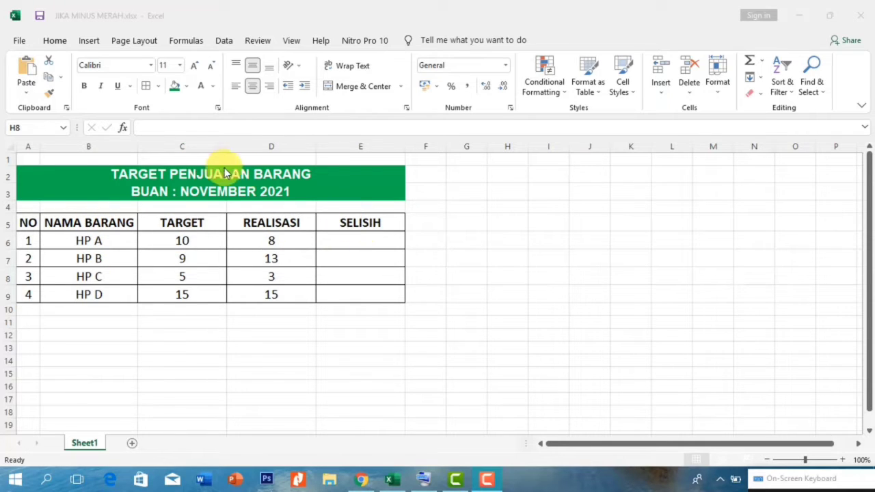
- Enter the difference formula =D6-C6 in cell E6
{"action": "left_click", "coordinate": [374, 238]}
{"action": "type", "text": "="}
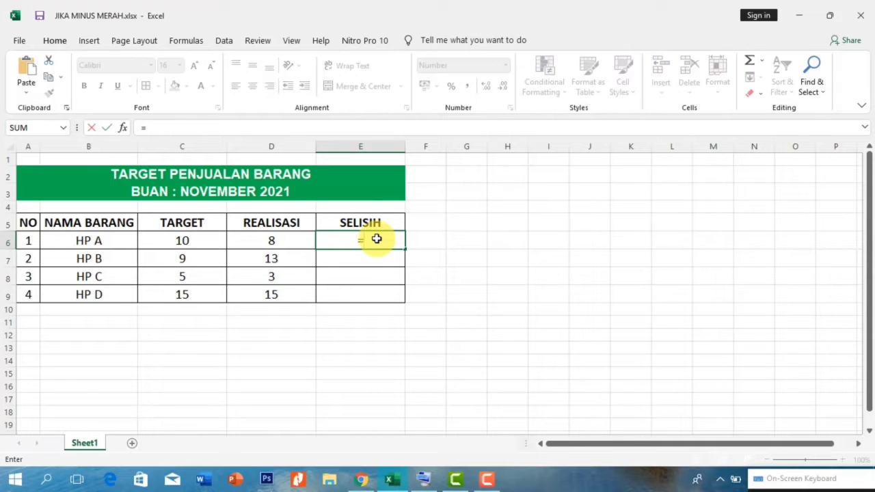
{"action": "key", "text": "Left"}
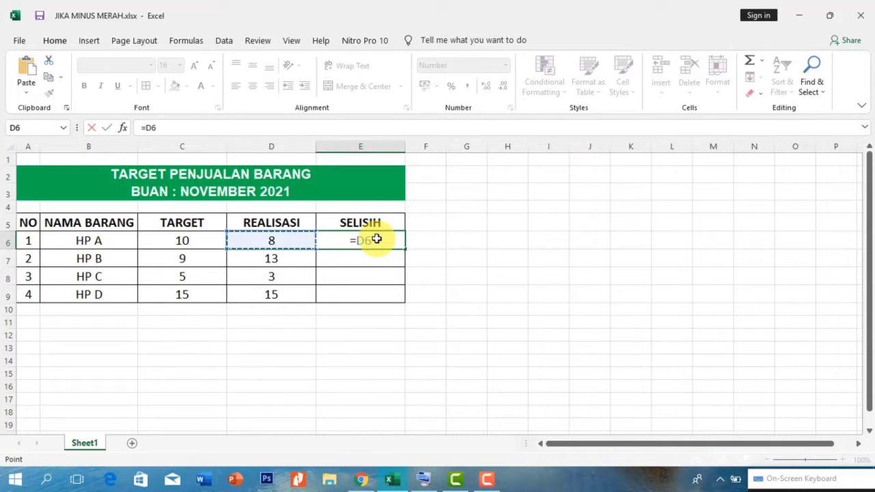
{"action": "key", "text": "Left"}
{"action": "key", "text": "Right"}
{"action": "type", "text": "-"}
{"action": "key", "text": "Left"}
{"action": "key", "text": "Left"}
{"action": "key", "text": "Return"}
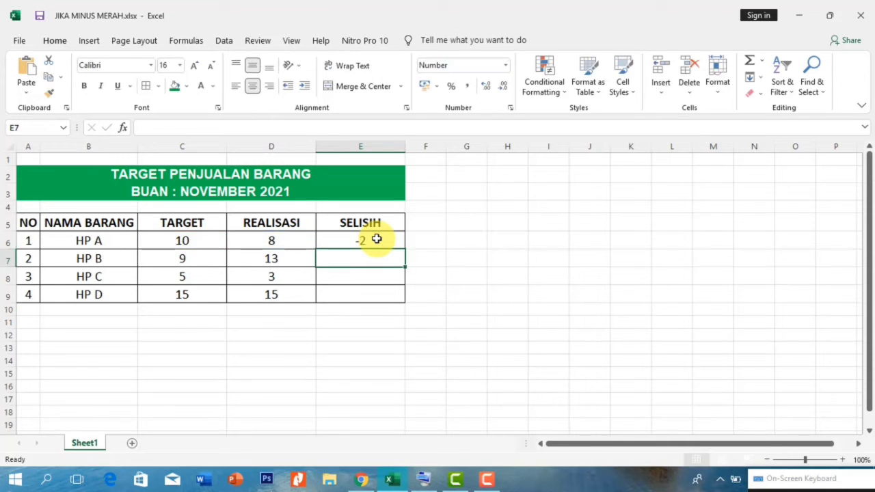
- Fill the E6 formula down to E9, giving -2, 4, -2 and 0
{"action": "left_click", "coordinate": [377, 238]}
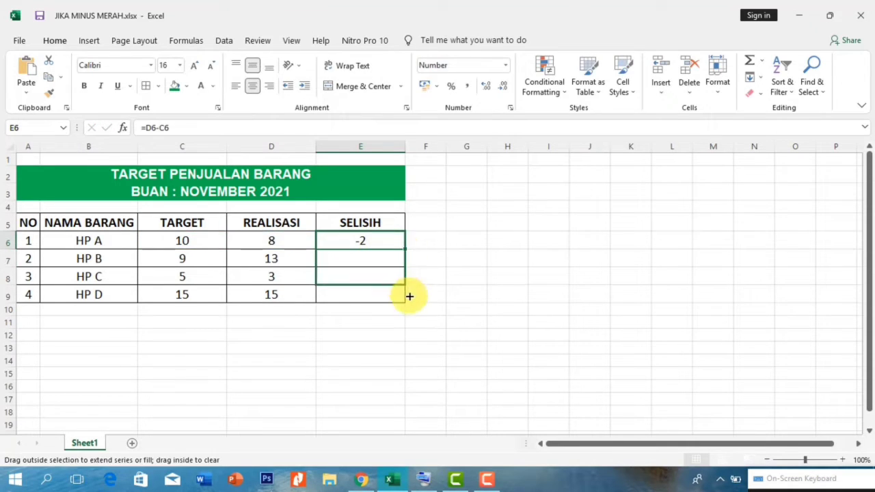
{"action": "left_click_drag", "start_coordinate": [404, 251], "coordinate": [408, 297]}
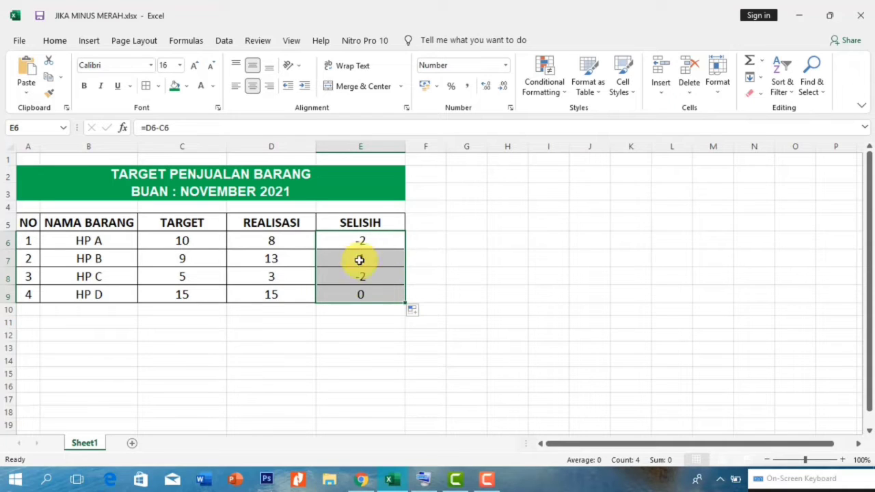
{"action": "left_click", "coordinate": [420, 278]}
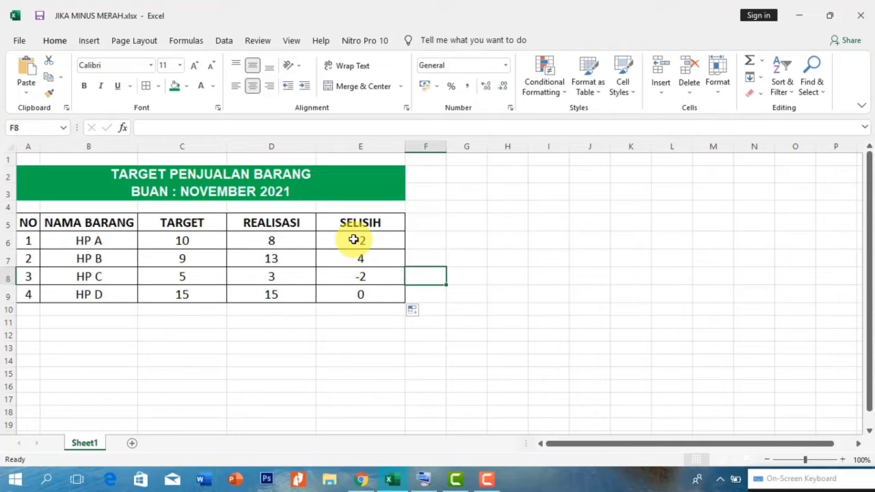
- Give E6:E9 the Number format with negatives shown as red -1234
{"action": "left_click_drag", "start_coordinate": [354, 239], "coordinate": [359, 293]}
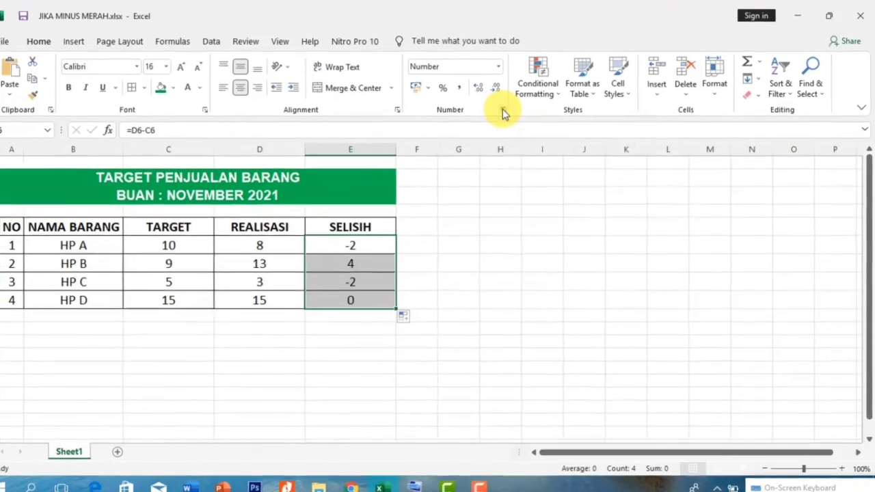
{"action": "left_click", "coordinate": [509, 107]}
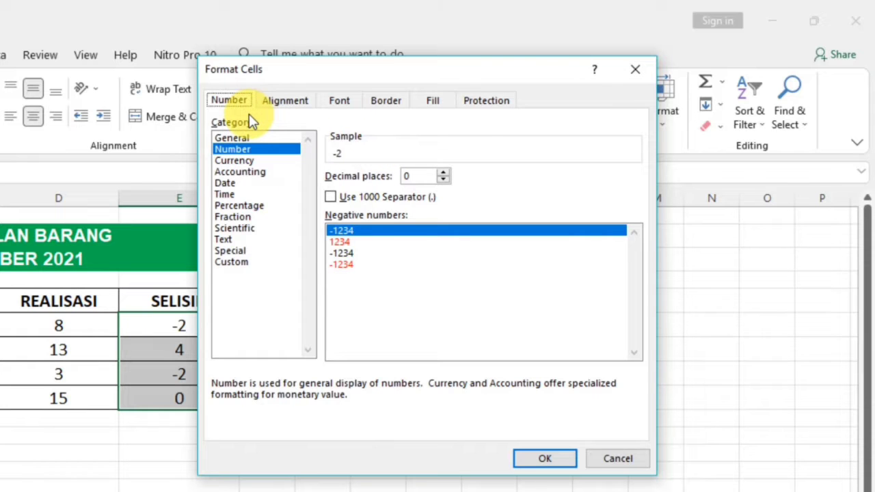
{"action": "left_click", "coordinate": [636, 71]}
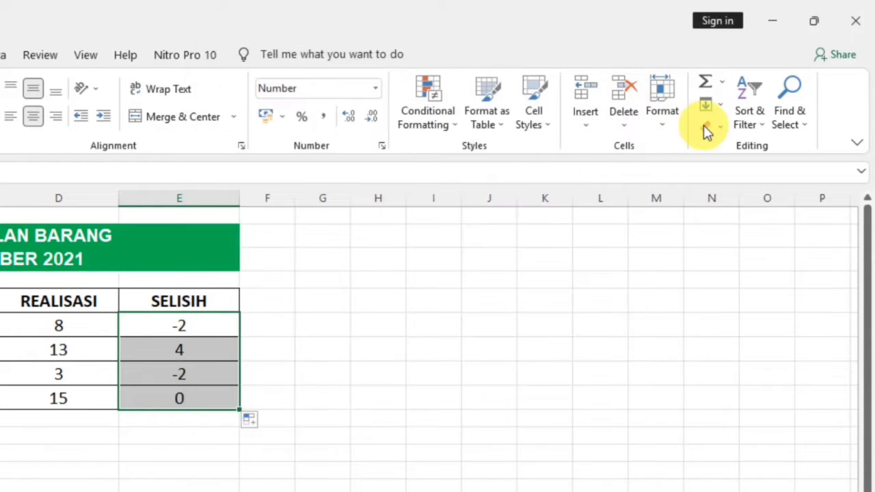
{"action": "left_click", "coordinate": [662, 130]}
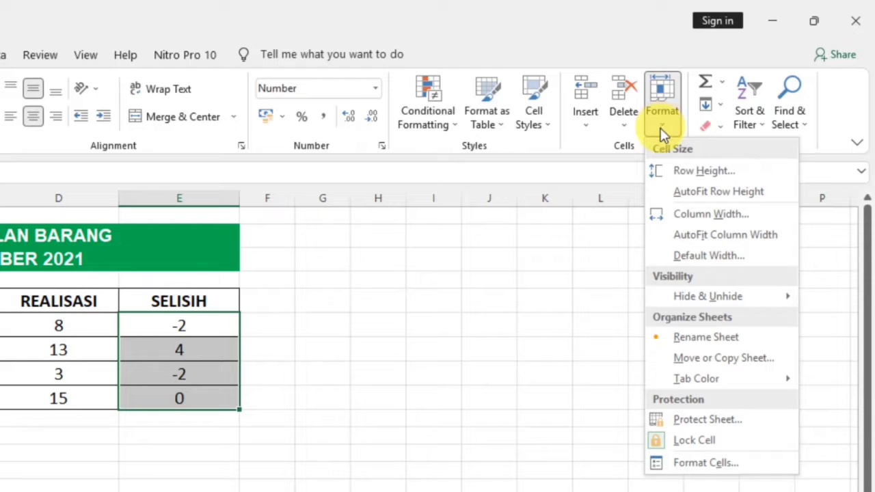
{"action": "left_click", "coordinate": [689, 462]}
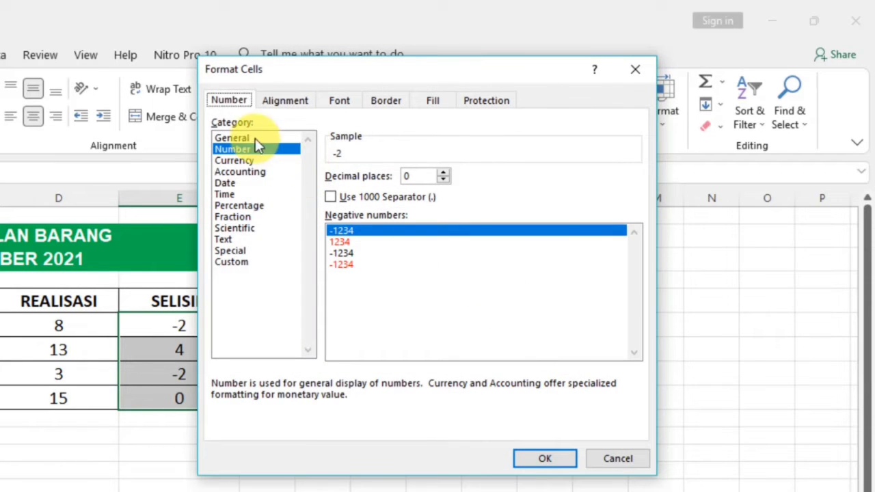
{"action": "left_click", "coordinate": [239, 149]}
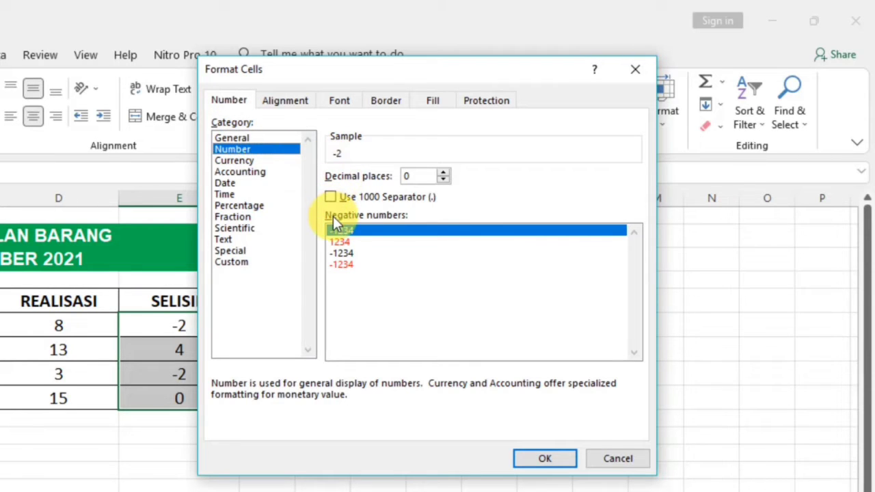
{"action": "left_click", "coordinate": [345, 264]}
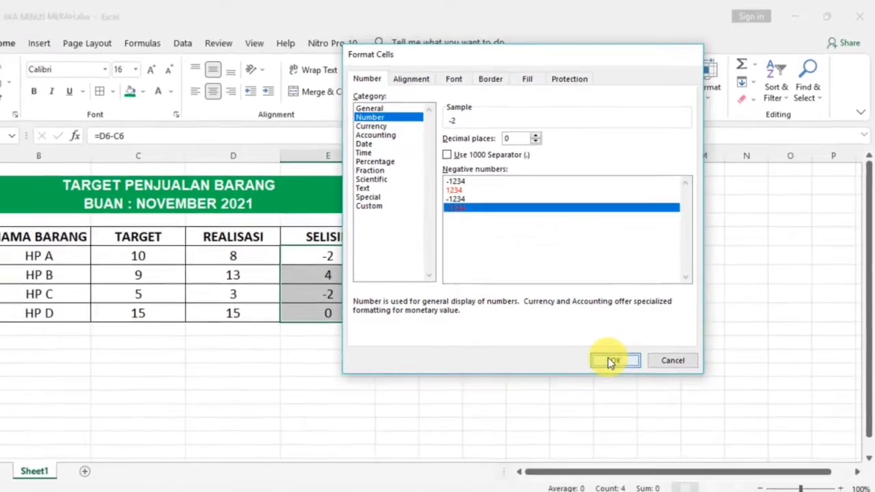
{"action": "left_click", "coordinate": [613, 360]}
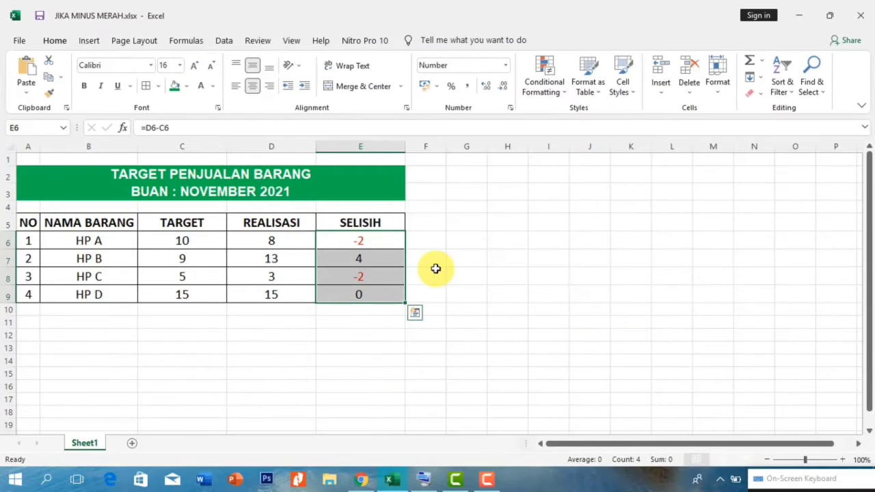
{"action": "left_click", "coordinate": [403, 291]}
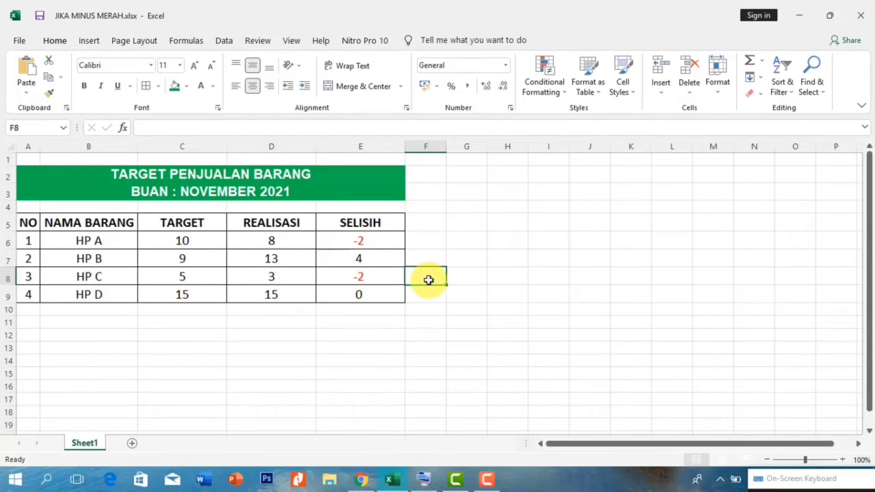
- Undo the red negative number format and reselect E6:E9 for conditional formatting
{"action": "key", "text": "ctrl+z"}
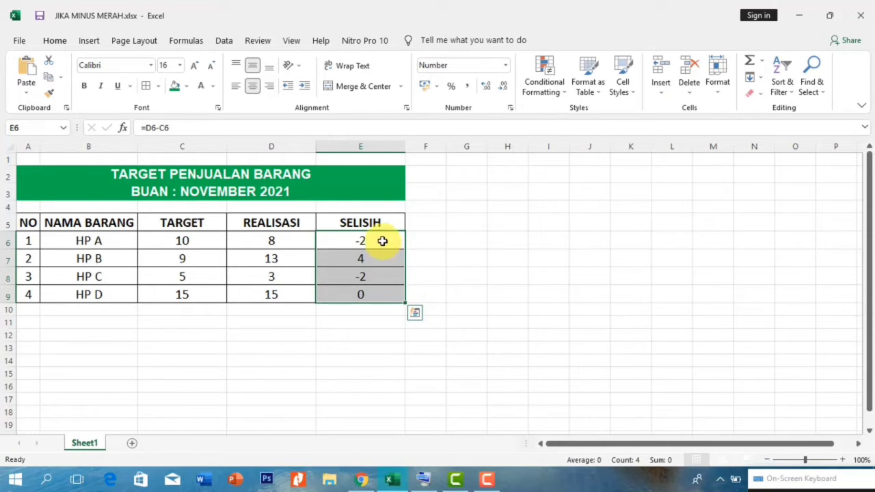
{"action": "left_click_drag", "start_coordinate": [384, 240], "coordinate": [381, 287]}
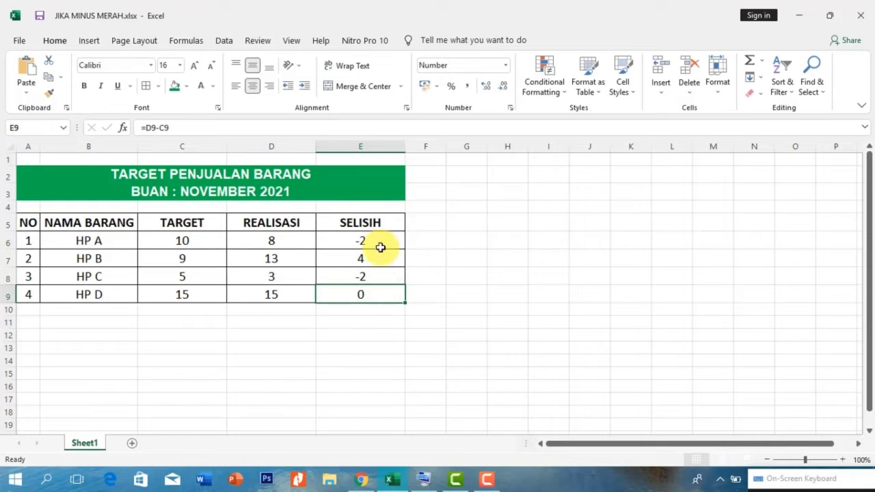
{"action": "left_click_drag", "start_coordinate": [382, 248], "coordinate": [383, 293]}
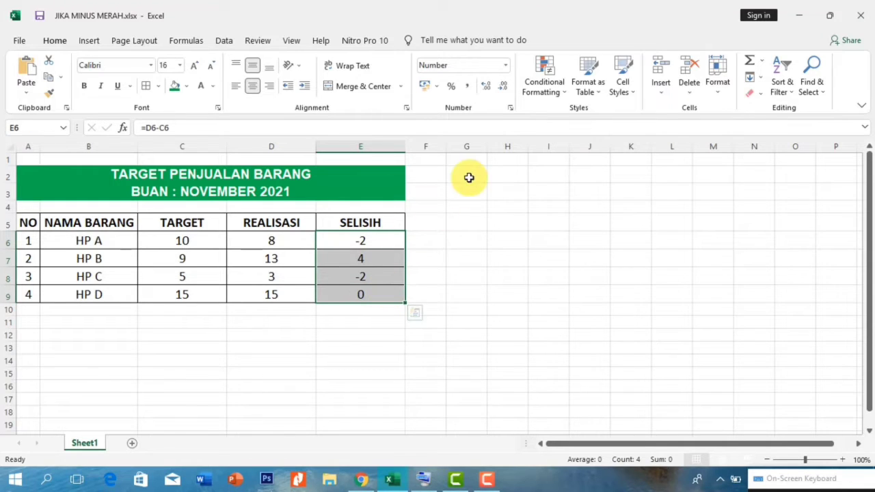
{"action": "left_click", "coordinate": [559, 94]}
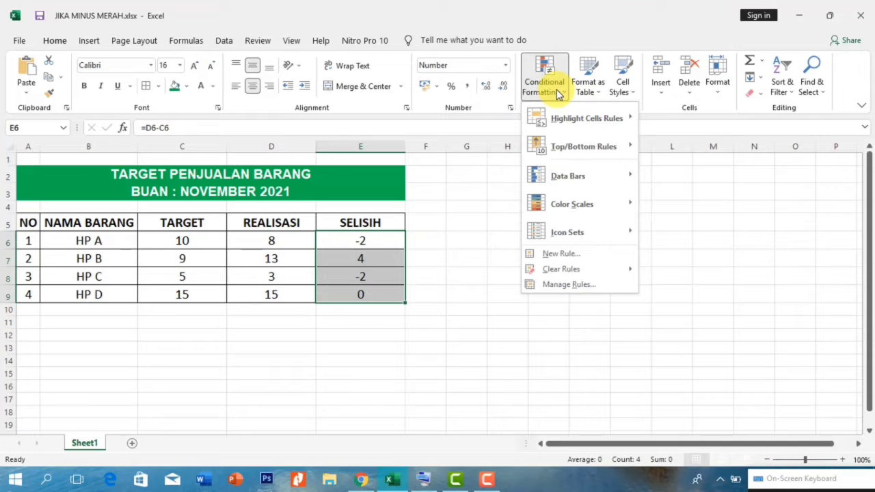
- Start a new conditional formatting rule of type 'Use a formula to determine which cells to format'
{"action": "left_click", "coordinate": [560, 255]}
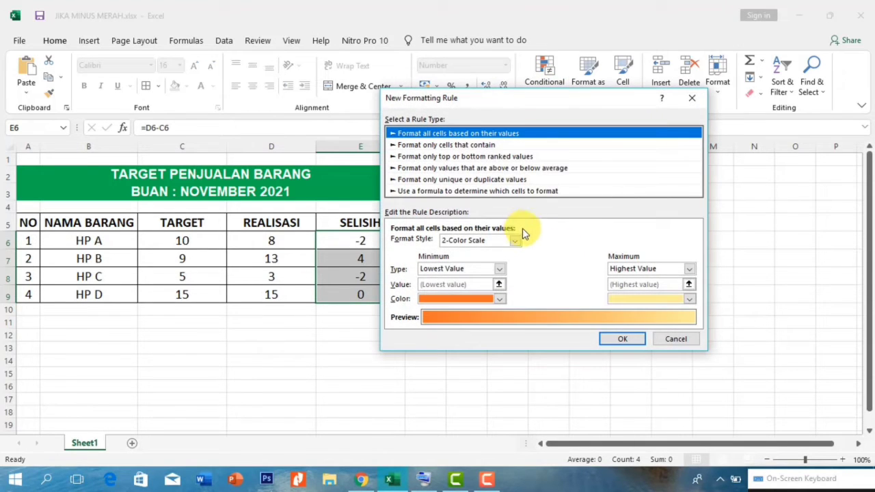
{"action": "left_click", "coordinate": [476, 192]}
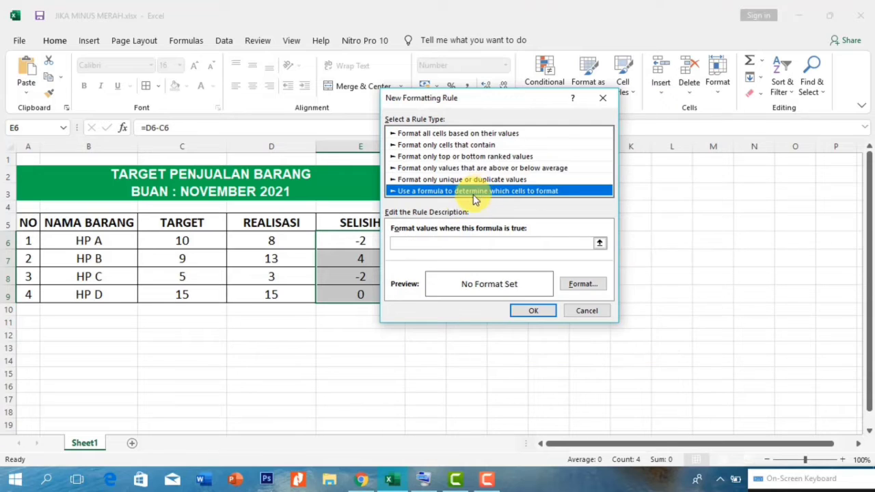
{"action": "left_click", "coordinate": [418, 244]}
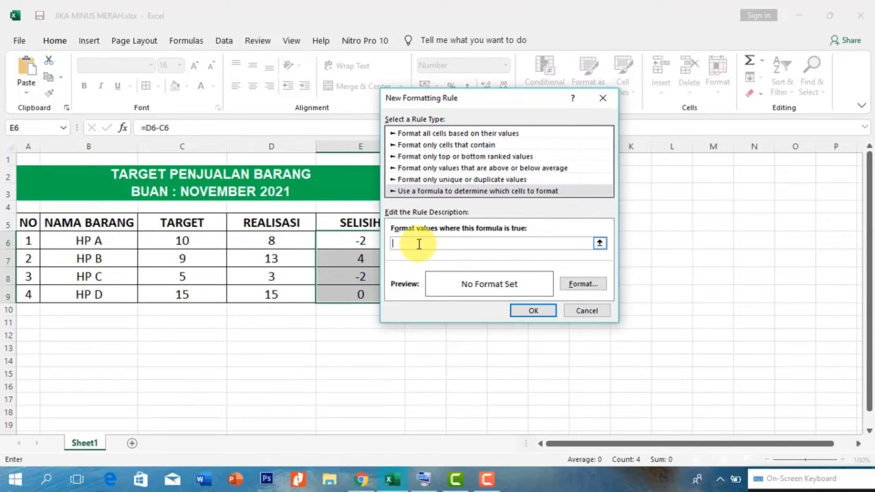
{"action": "left_click_drag", "start_coordinate": [410, 100], "coordinate": [456, 100]}
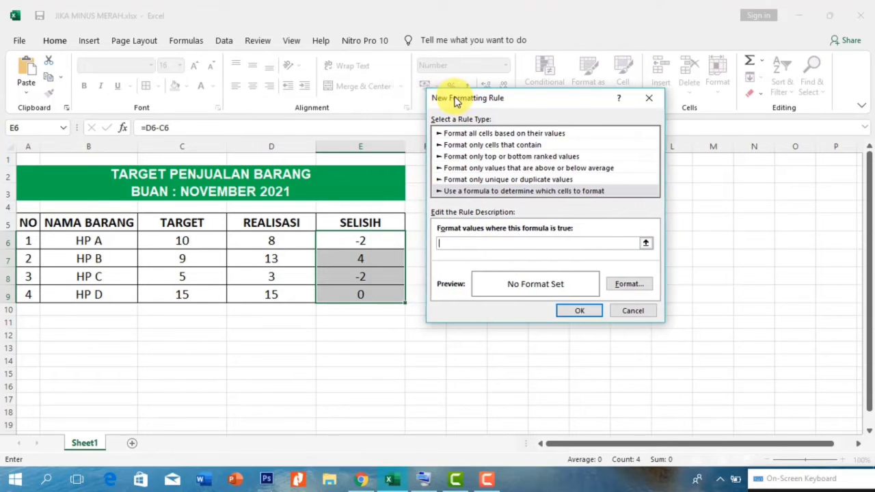
{"action": "left_click", "coordinate": [451, 241]}
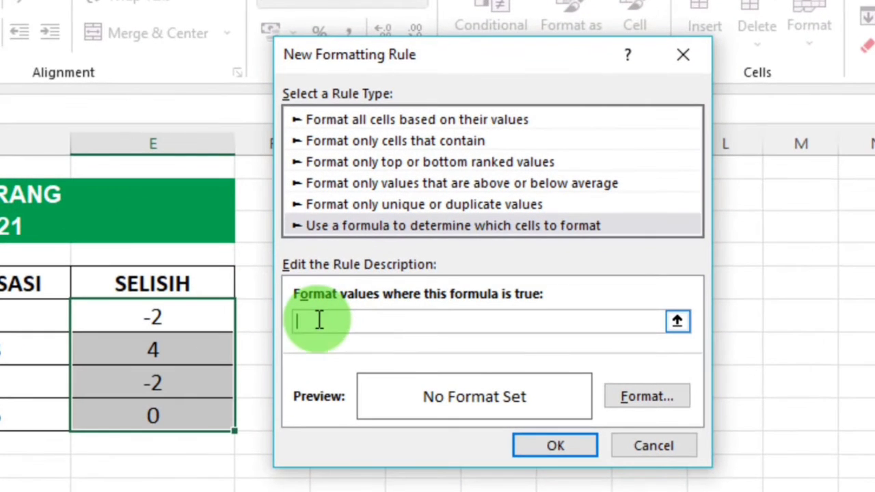
- Enter the rule condition =$E6<0 with a relative row reference
{"action": "type", "text": "="}
{"action": "left_click", "coordinate": [161, 316]}
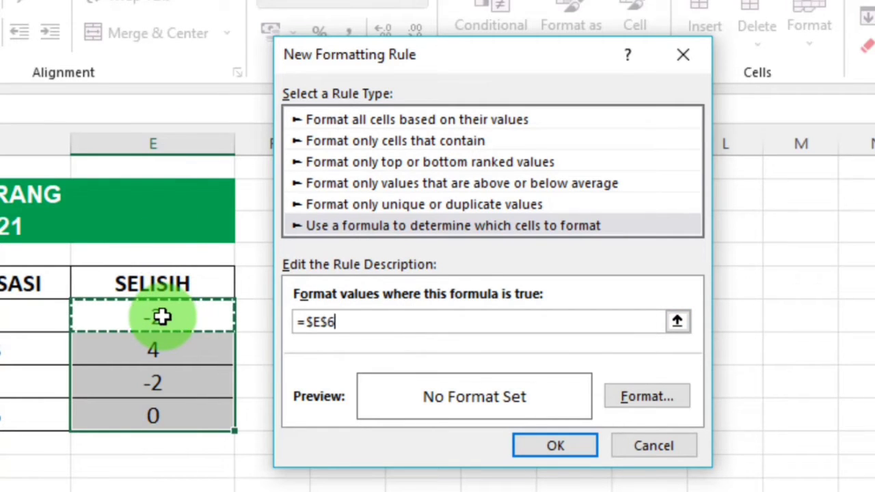
{"action": "left_click", "coordinate": [330, 321]}
{"action": "key", "text": "BackSpace"}
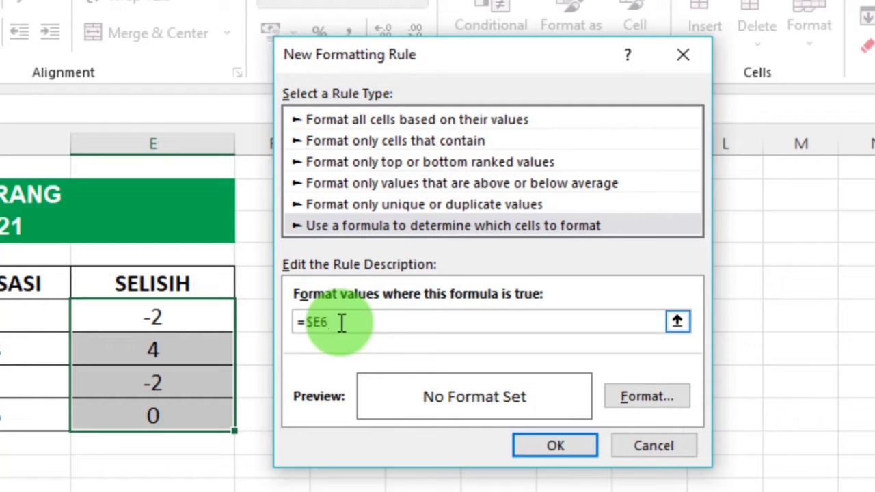
{"action": "type", "text": "<0"}
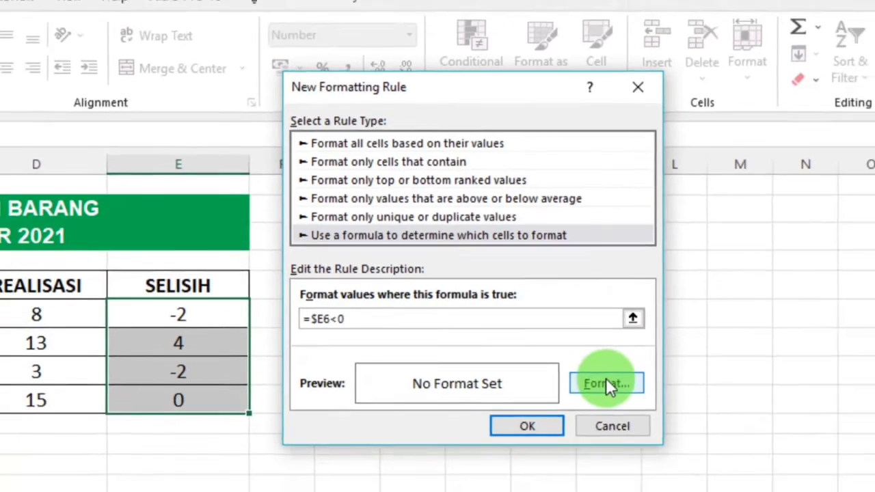
- Give the =$E6<0 rule a red font colour and apply it to E6:E9
{"action": "left_click", "coordinate": [606, 381]}
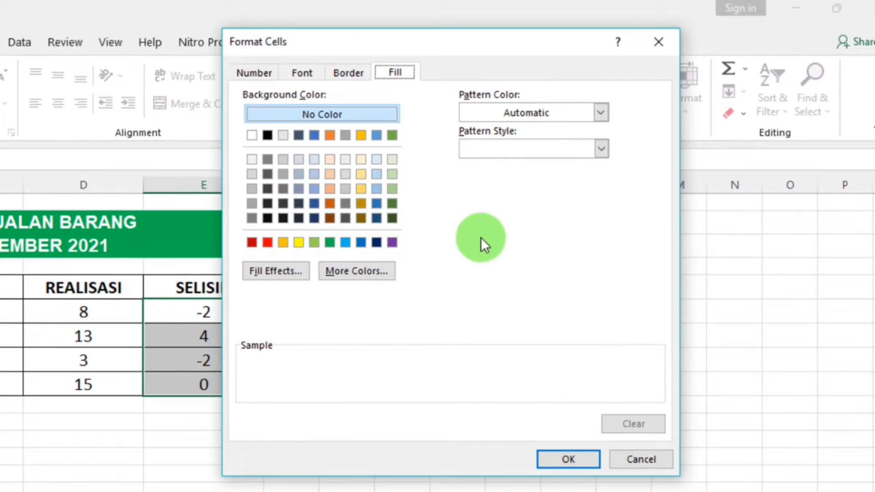
{"action": "left_click", "coordinate": [264, 69]}
{"action": "left_click", "coordinate": [304, 72]}
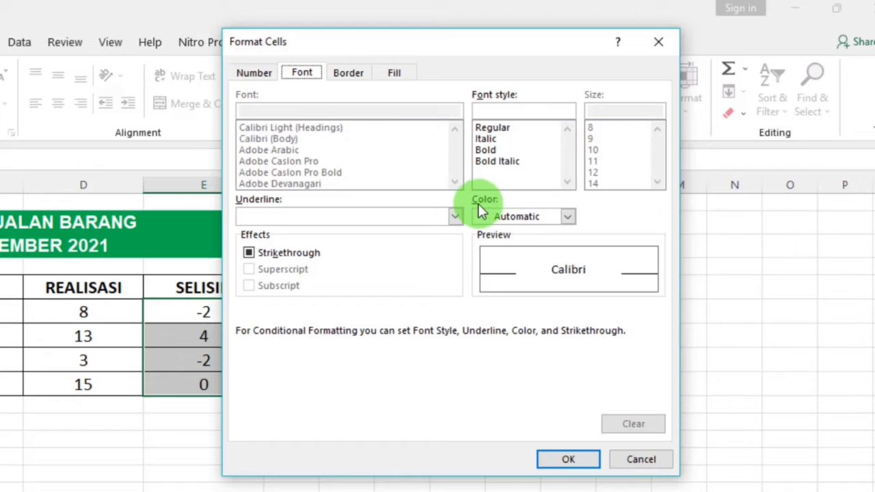
{"action": "left_click", "coordinate": [567, 216]}
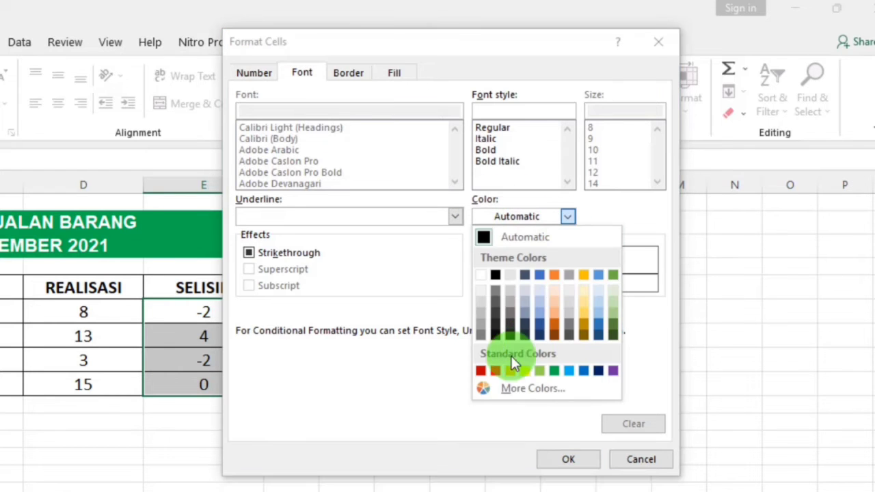
{"action": "left_click", "coordinate": [495, 369]}
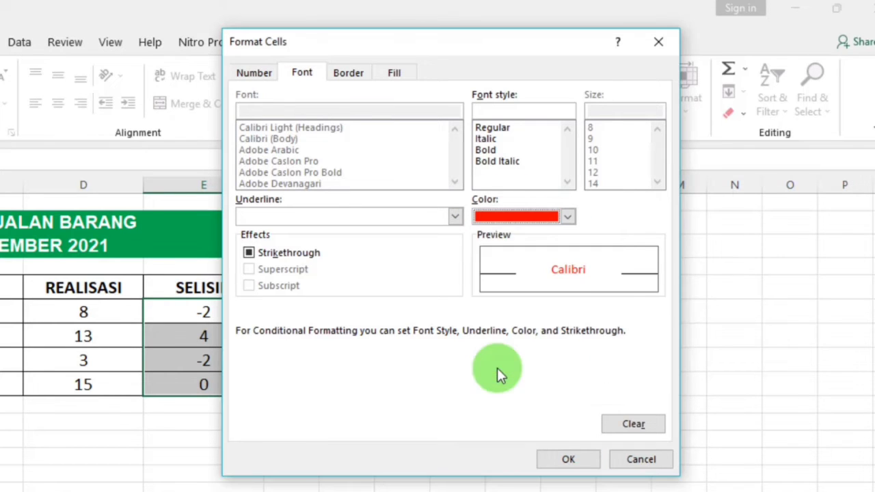
{"action": "left_click", "coordinate": [563, 458]}
{"action": "left_click", "coordinate": [520, 407]}
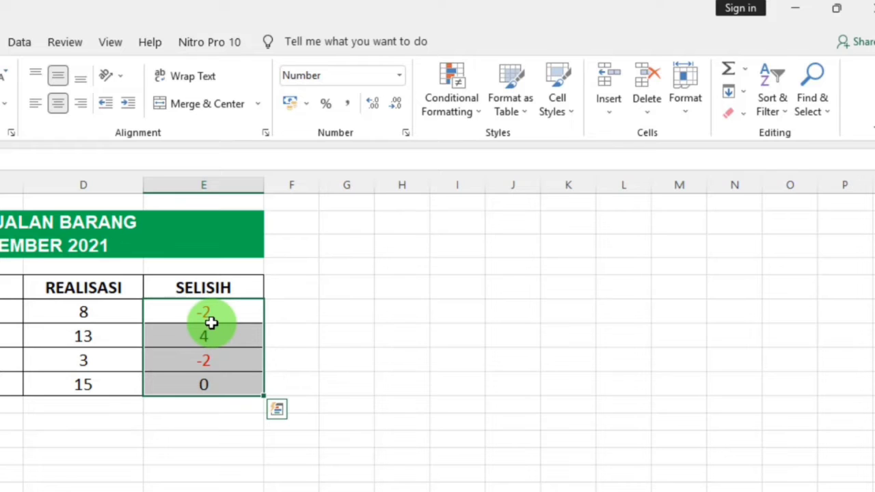
- Clear the conditional formatting rules from the selected SELISIH cells
{"action": "left_click", "coordinate": [435, 114]}
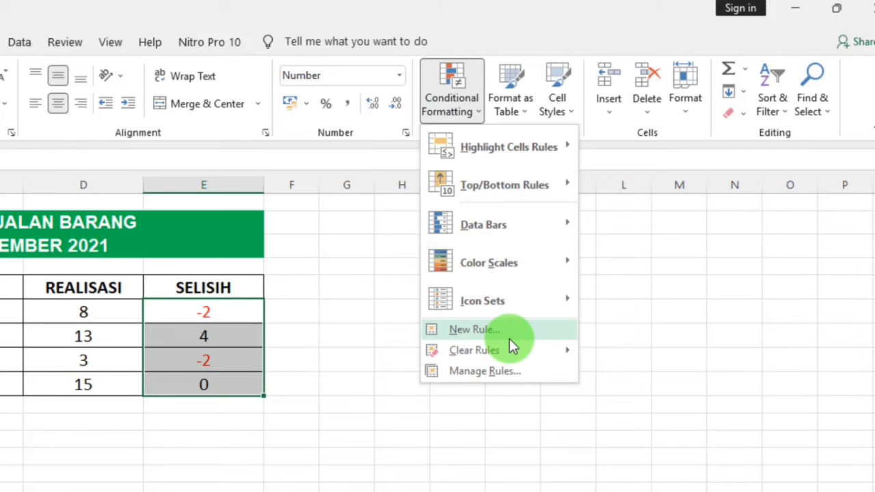
{"action": "mouse_move", "coordinate": [541, 347]}
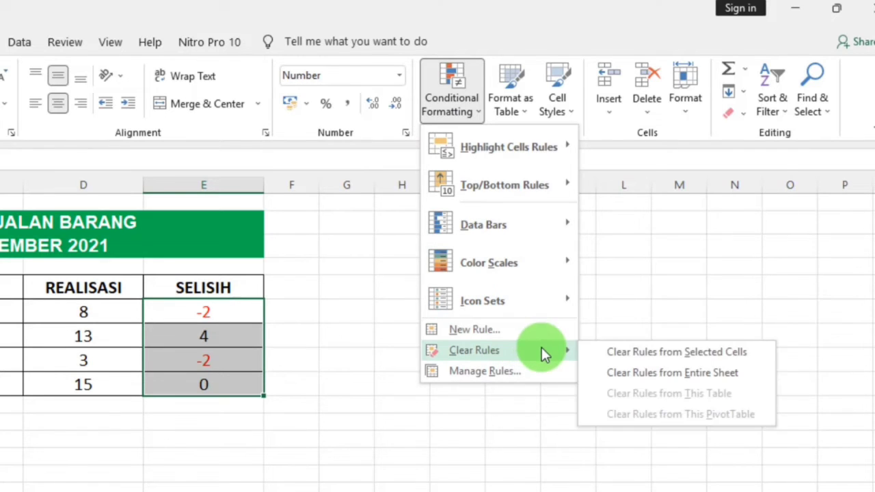
{"action": "left_click", "coordinate": [596, 353]}
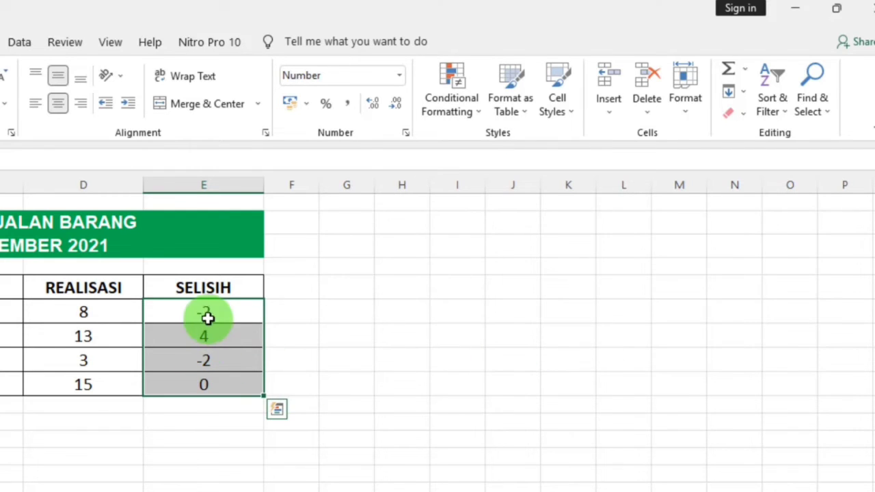
- Begin another New Rule using a formula to determine which cells to format
{"action": "left_click", "coordinate": [447, 105]}
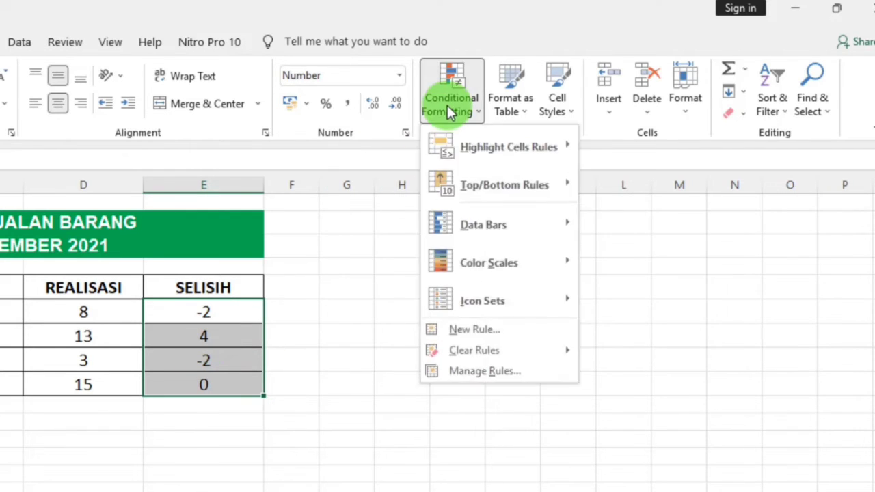
{"action": "left_click", "coordinate": [477, 330]}
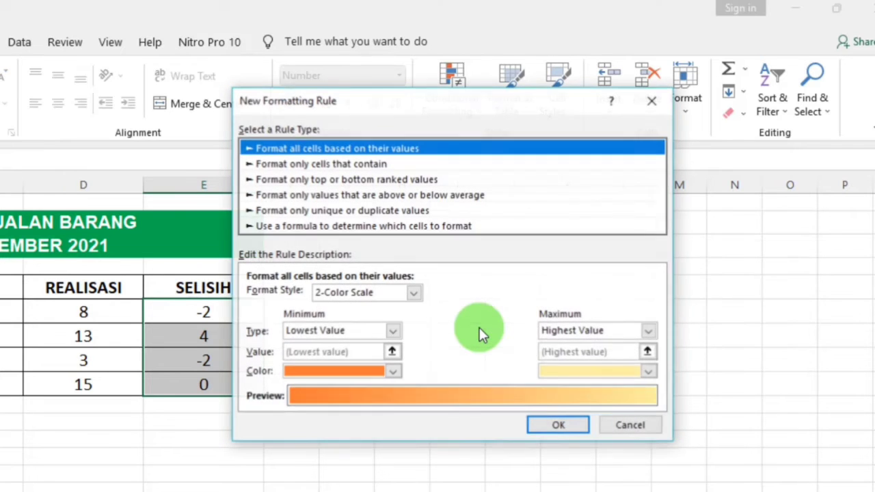
{"action": "left_click", "coordinate": [319, 227]}
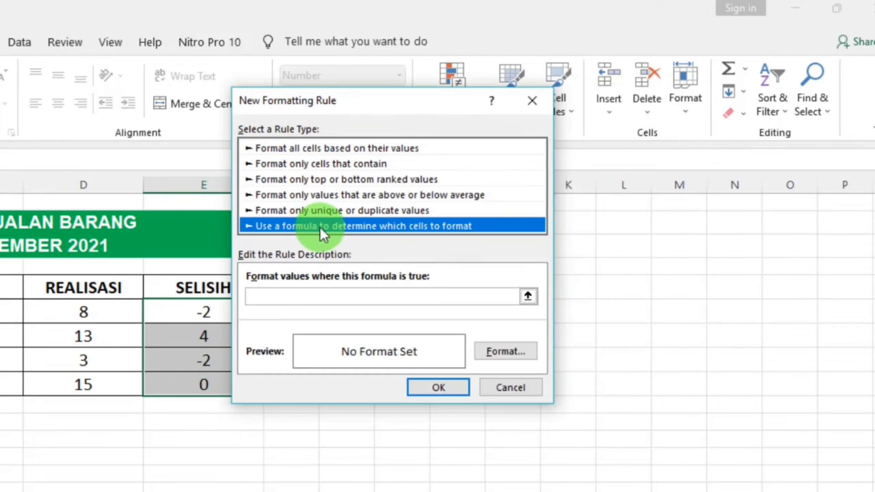
{"action": "left_click", "coordinate": [279, 295]}
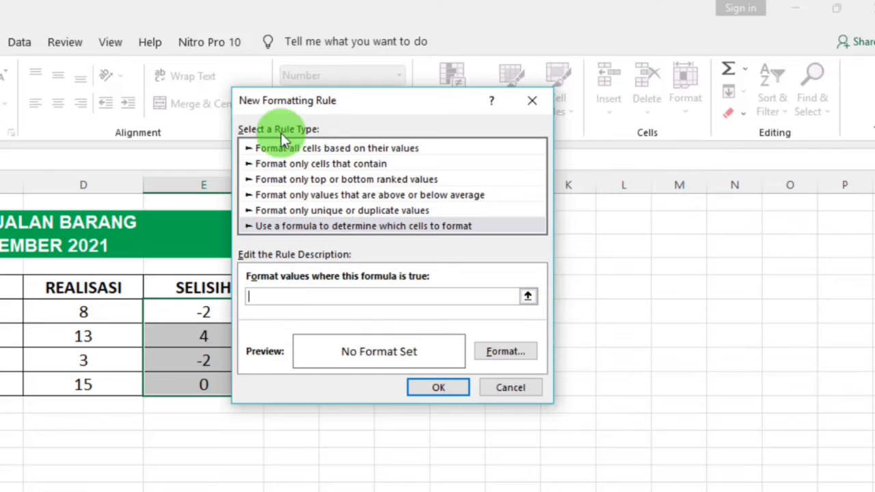
{"action": "left_click_drag", "start_coordinate": [285, 108], "coordinate": [396, 122]}
- Type the condition =$E6<0, removing the row lock from the E6 reference
{"action": "type", "text": "="}
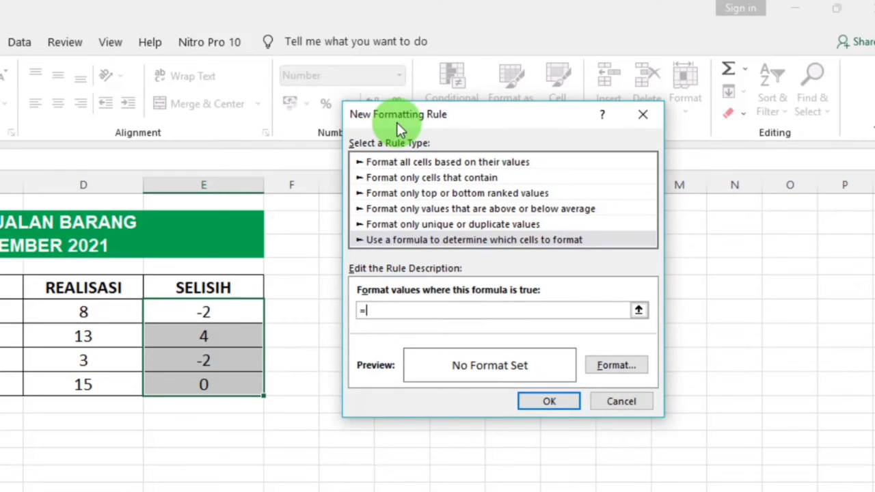
{"action": "left_click", "coordinate": [226, 307]}
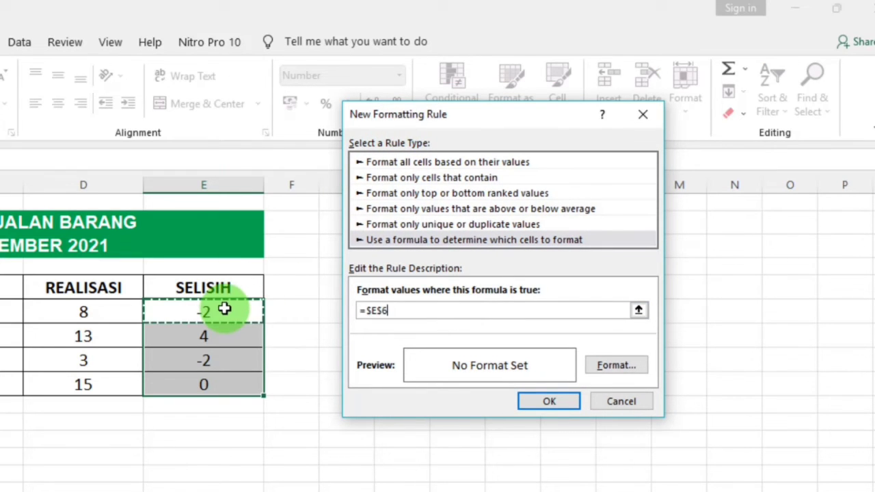
{"action": "left_click", "coordinate": [385, 311]}
{"action": "key", "text": "BackSpace"}
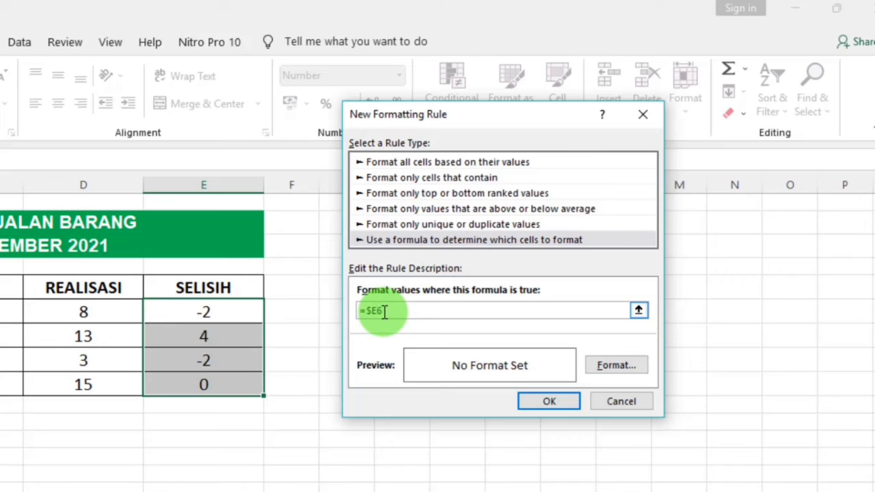
{"action": "type", "text": "<"}
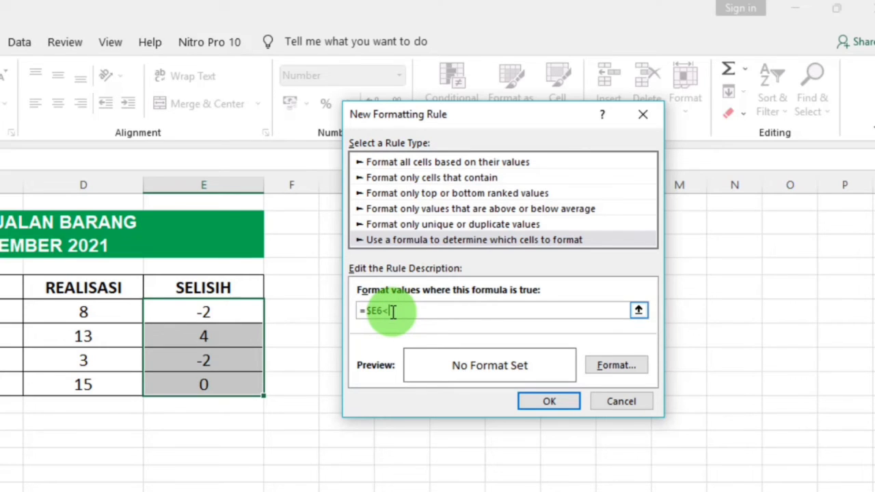
{"action": "type", "text": "0"}
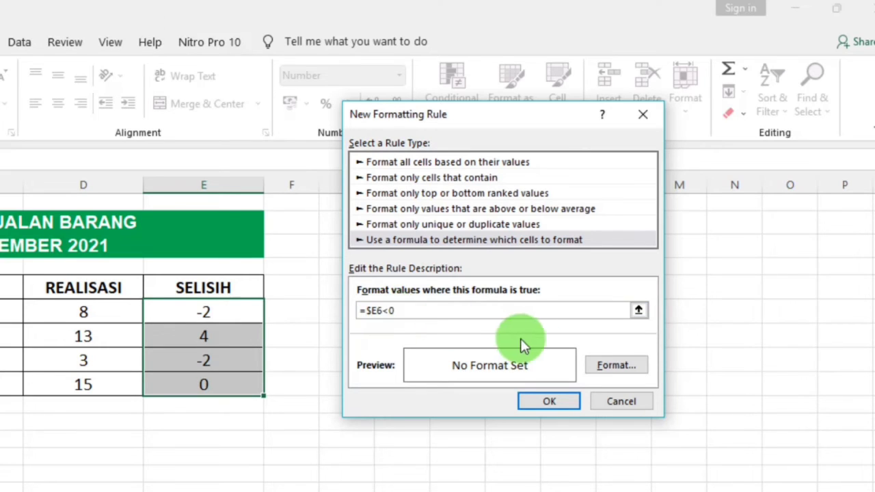
- Set the rule's format to red font colour with a yellow cell fill
{"action": "left_click", "coordinate": [603, 358]}
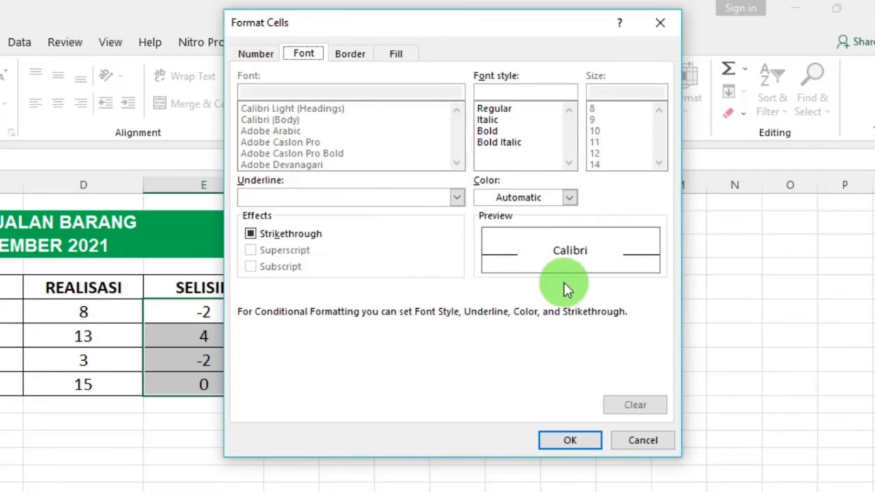
{"action": "left_click", "coordinate": [542, 197]}
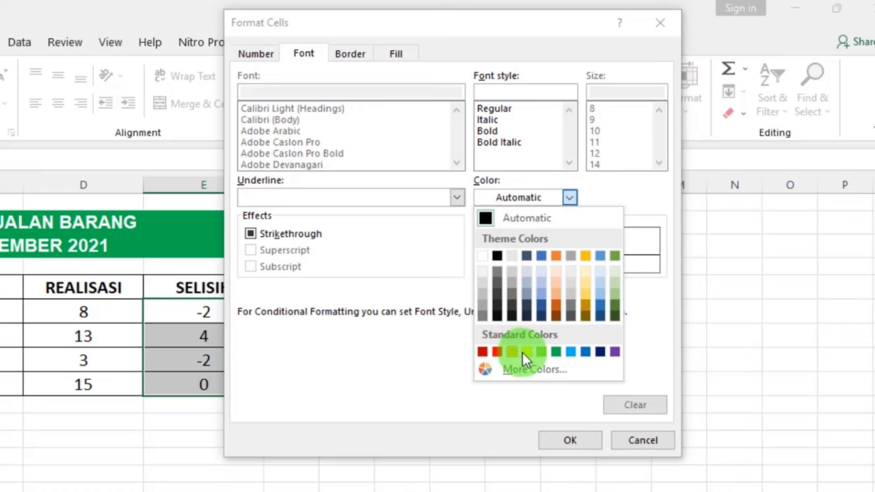
{"action": "left_click", "coordinate": [498, 352]}
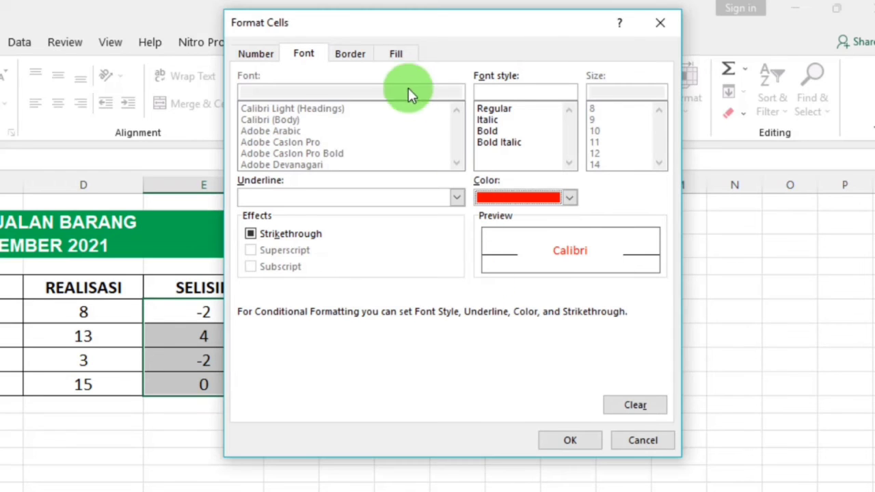
{"action": "left_click", "coordinate": [399, 57]}
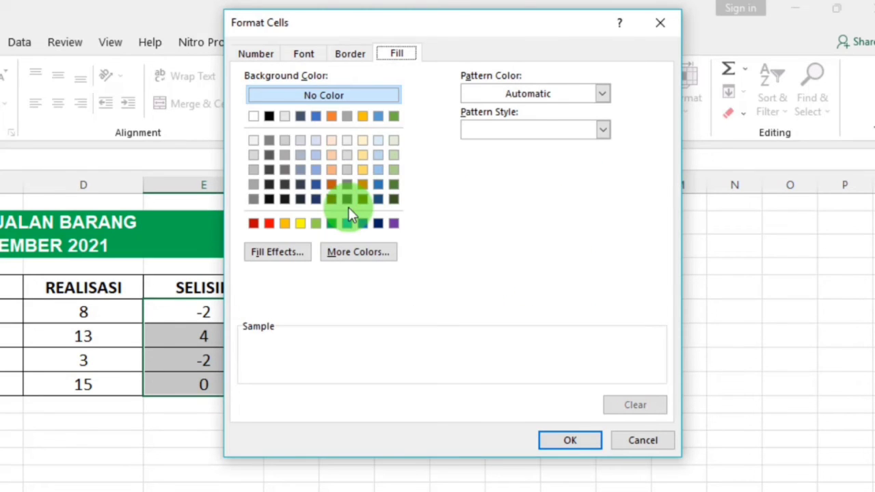
{"action": "left_click", "coordinate": [300, 227]}
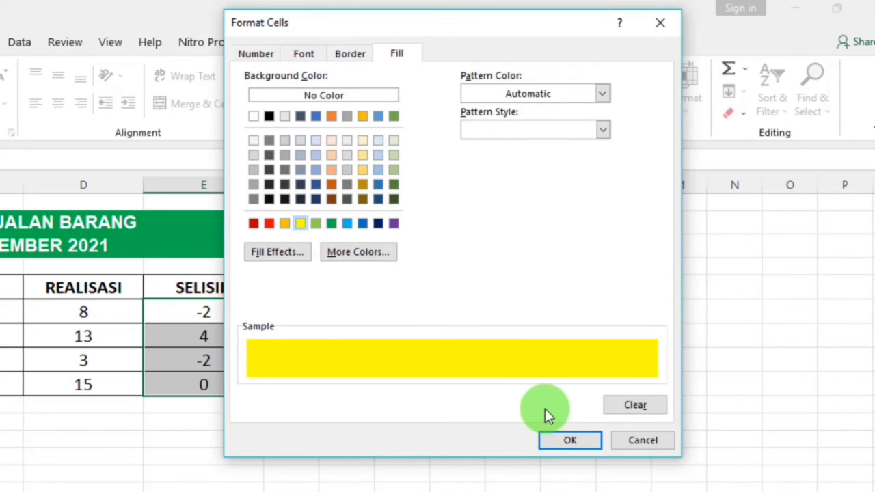
{"action": "left_click", "coordinate": [560, 438]}
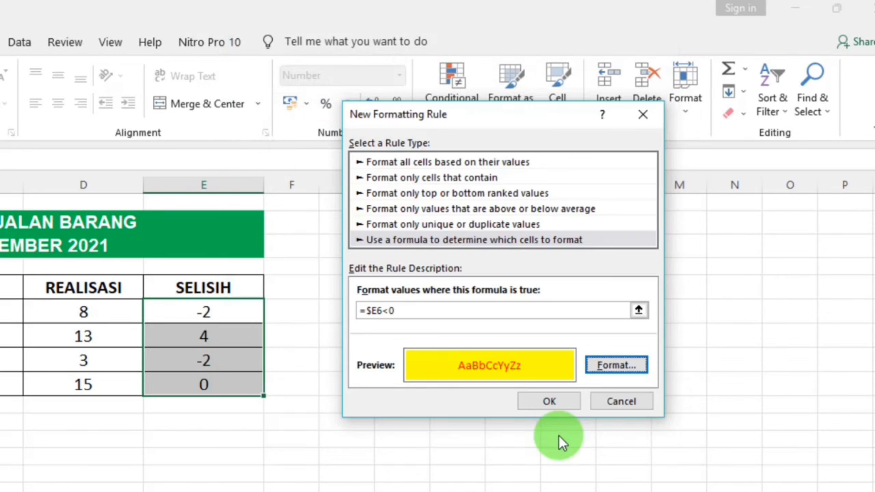
- Add Bold font style to the rule's red-on-yellow format
{"action": "left_click", "coordinate": [598, 364]}
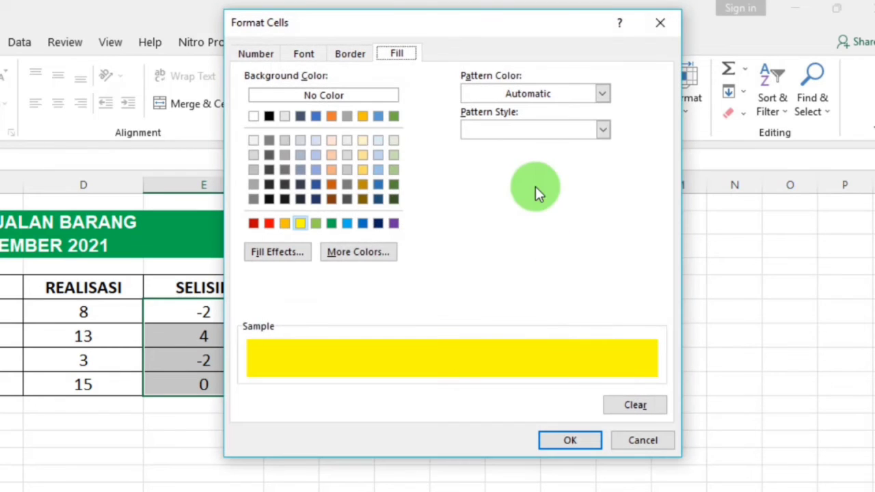
{"action": "left_click", "coordinate": [305, 55]}
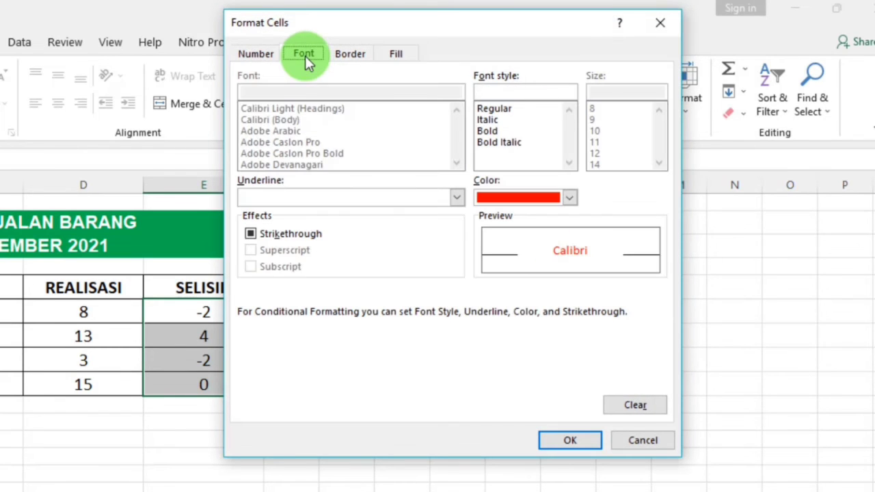
{"action": "left_click", "coordinate": [493, 130]}
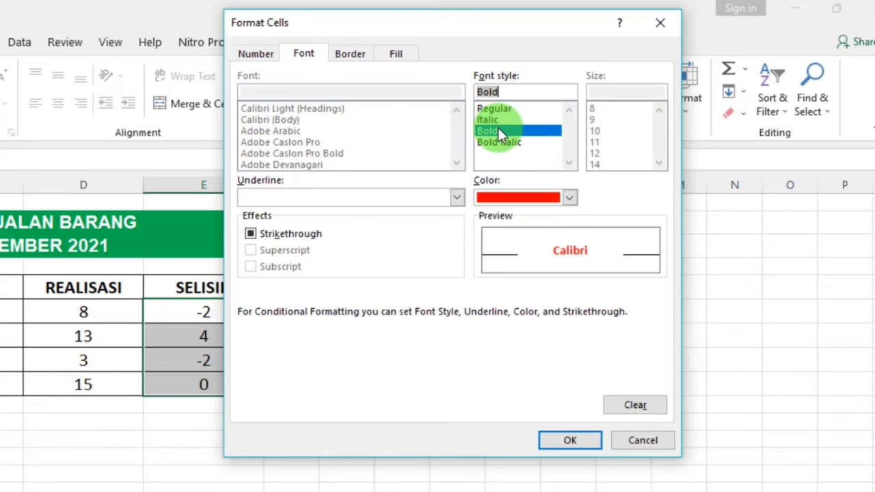
{"action": "left_click", "coordinate": [568, 441]}
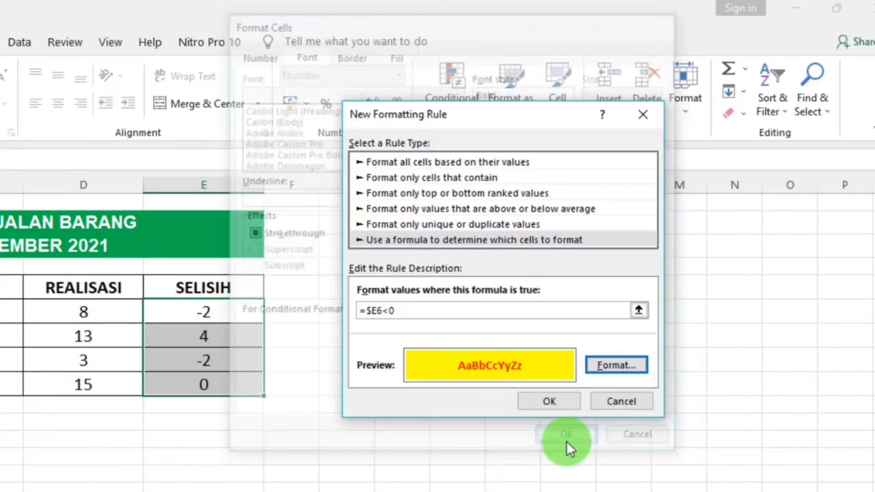
- Confirm the =$E6<0 rule so both -2 values show bold red on yellow
{"action": "left_click", "coordinate": [556, 401]}
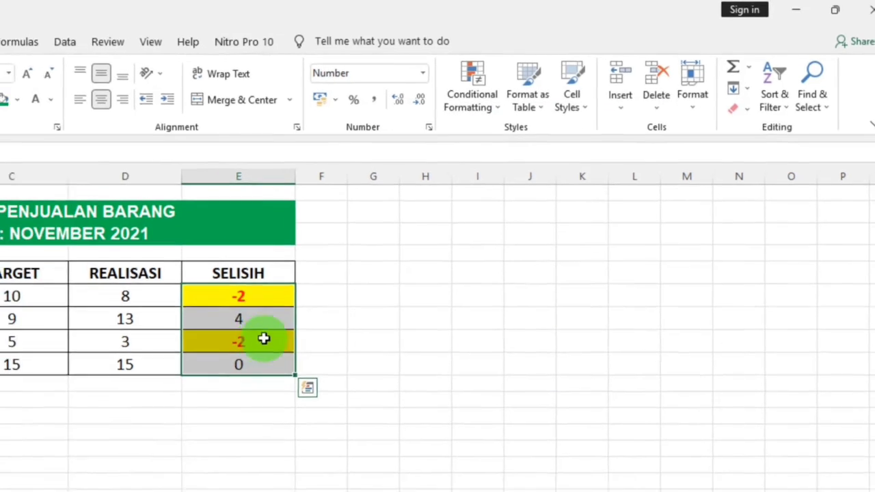
{"action": "left_click", "coordinate": [449, 265]}
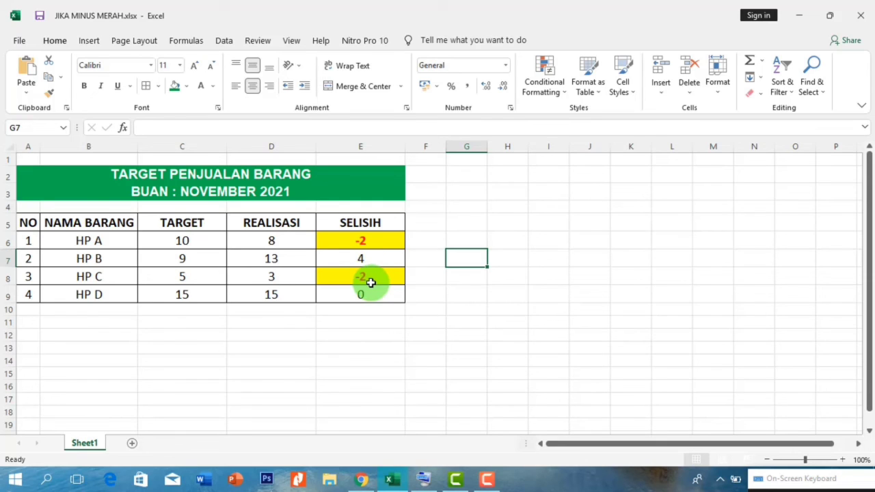
- Change REALISASI to 11 for HP A and 0 for HP B, making SELISIH 1, -9, -2, 0
{"action": "left_click", "coordinate": [273, 247]}
{"action": "type", "text": "11"}
{"action": "key", "text": "Return"}
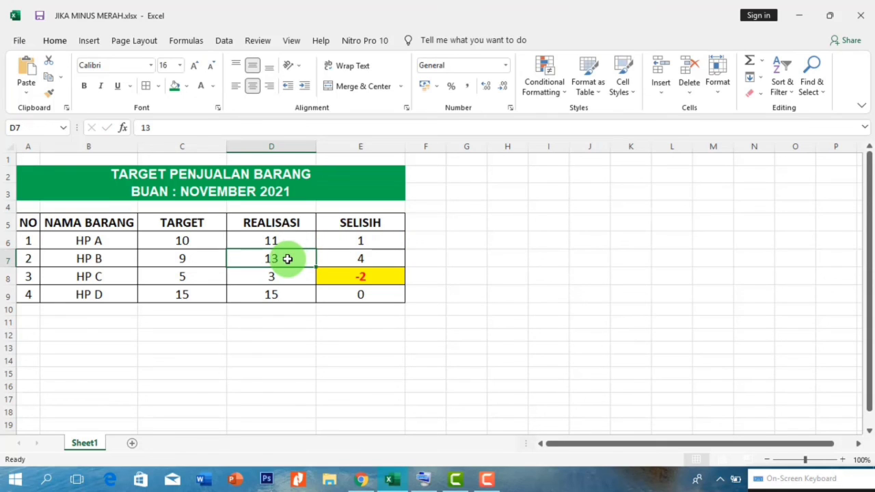
{"action": "type", "text": "8"}
{"action": "key", "text": "Return"}
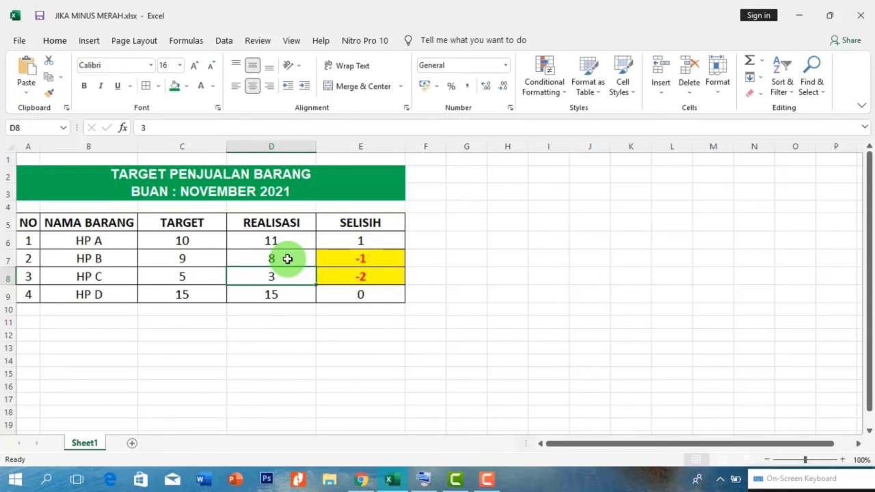
{"action": "left_click", "coordinate": [298, 262]}
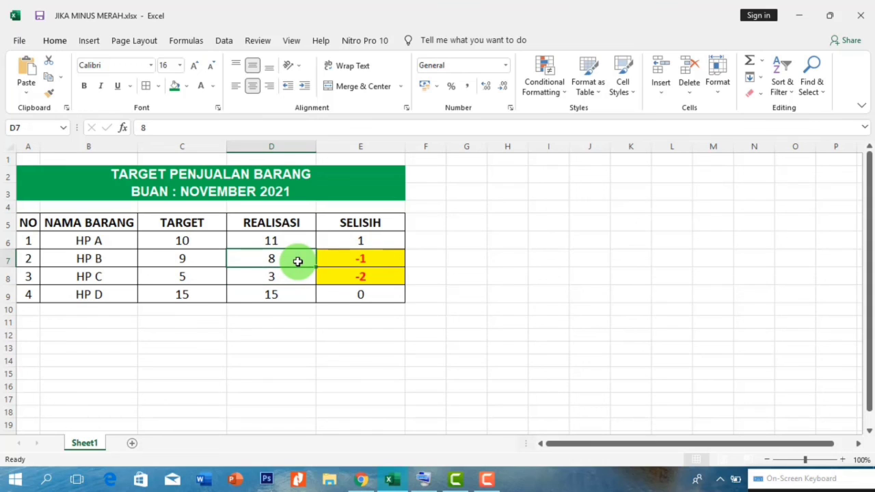
{"action": "type", "text": "0"}
{"action": "key", "text": "Return"}
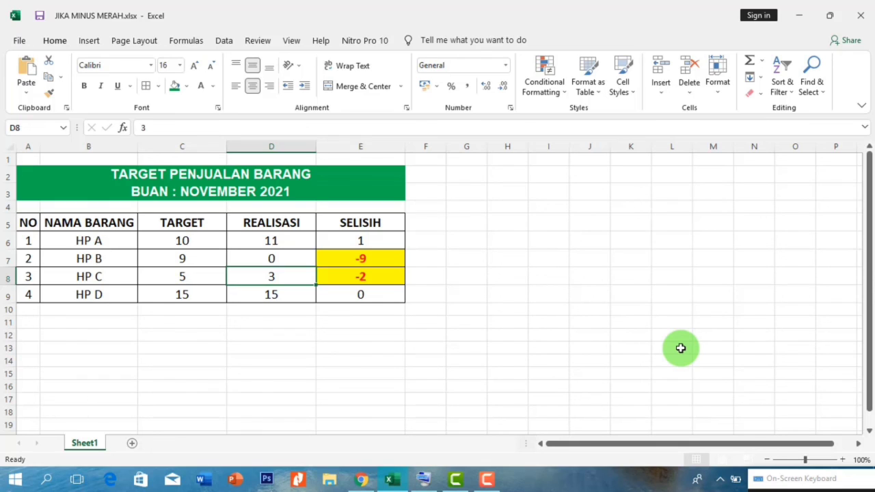
{"action": "left_click", "coordinate": [487, 481]}
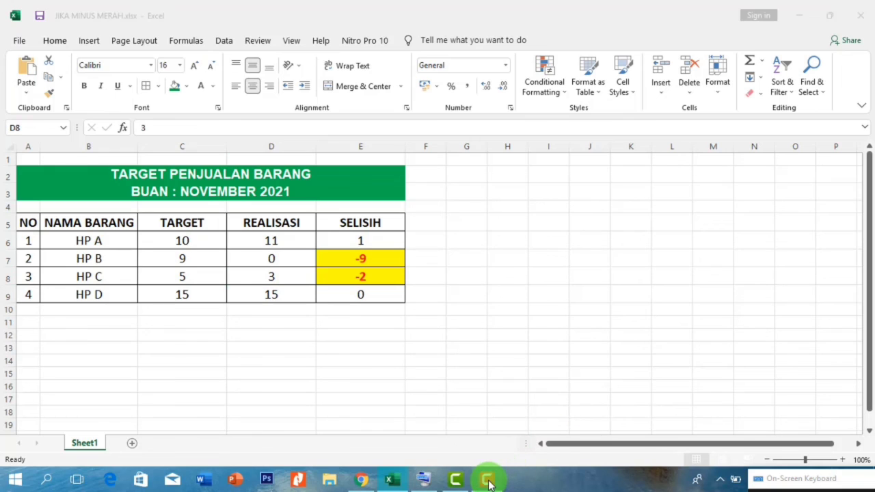